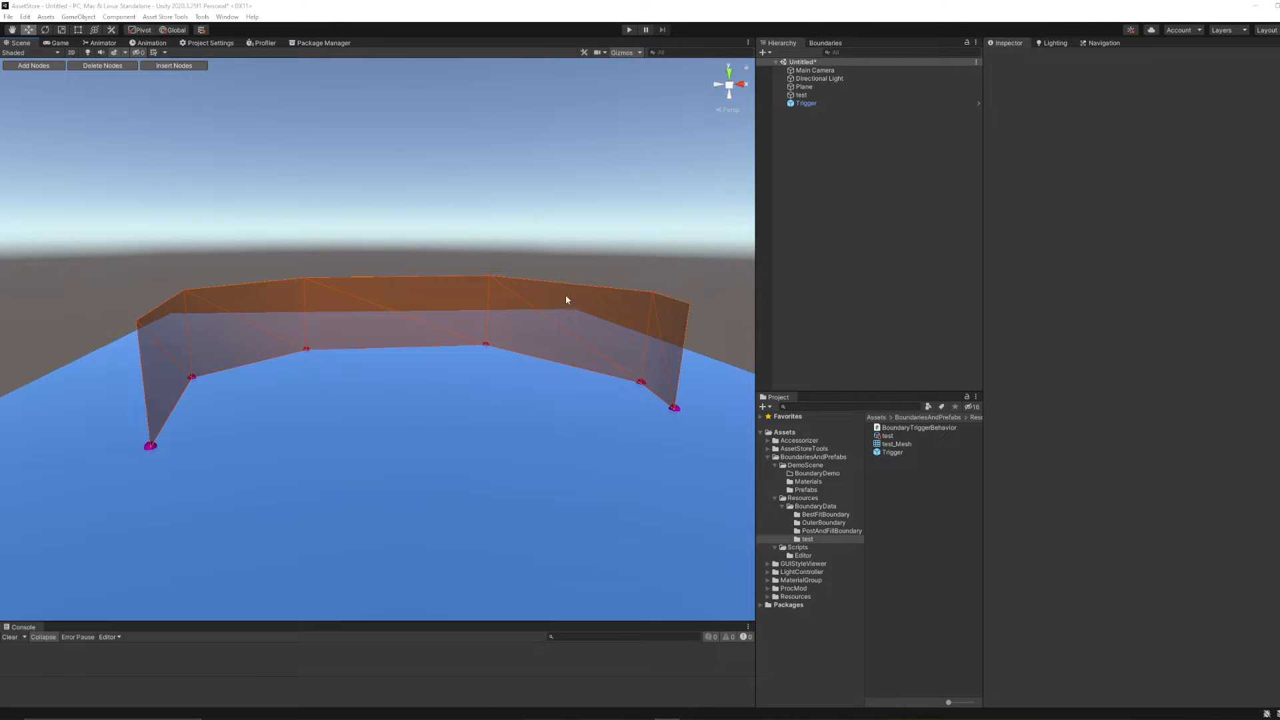
Open the test boundary's settings and check the available Prefab Collider options
{"action": "mouse_move", "coordinate": [566, 250]}
{"action": "left_mouse_down", "text": "alt"}
{"action": "mouse_move", "coordinate": [543, 274]}
{"action": "mouse_move", "coordinate": [514, 278]}
{"action": "mouse_move", "coordinate": [558, 286]}
{"action": "mouse_move", "coordinate": [575, 268]}
{"action": "mouse_move", "coordinate": [565, 275]}
{"action": "left_mouse_up", "text": "alt"}
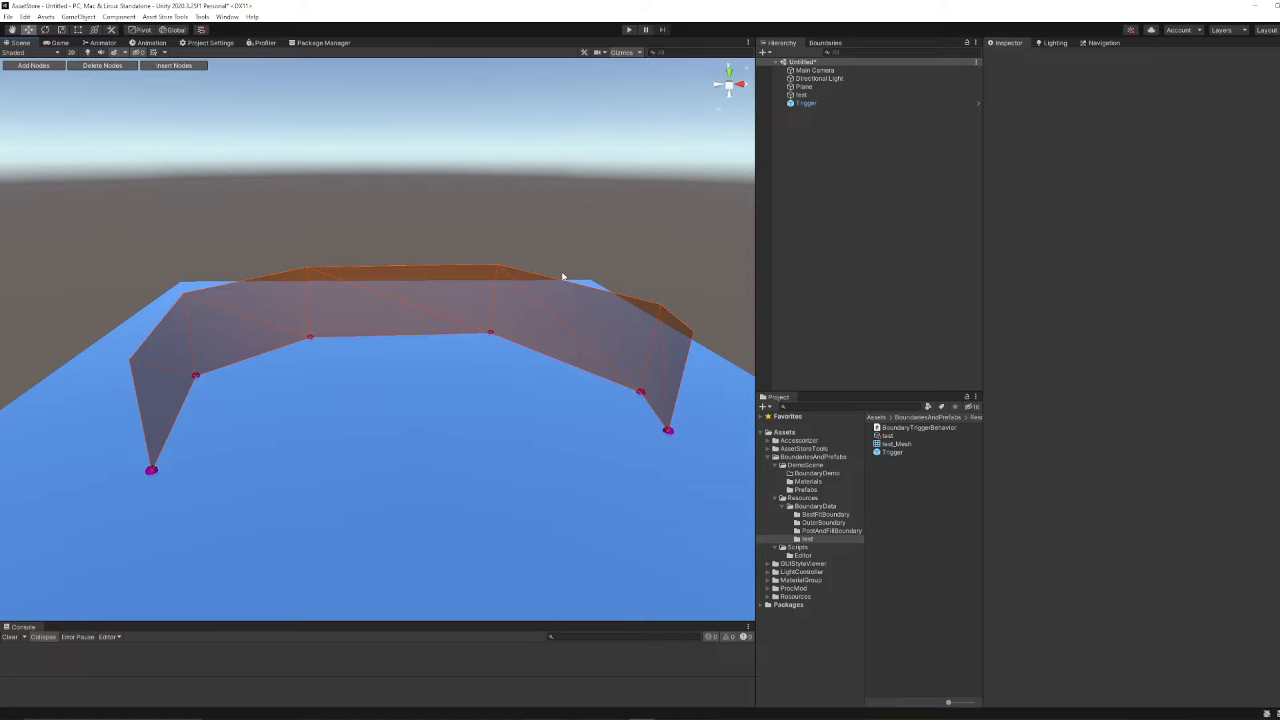
{"action": "mouse_move", "coordinate": [568, 282]}
{"action": "left_mouse_down", "text": "alt"}
{"action": "mouse_move", "coordinate": [508, 260]}
{"action": "mouse_move", "coordinate": [567, 265]}
{"action": "left_mouse_up", "text": "alt"}
{"action": "left_click", "coordinate": [825, 43]}
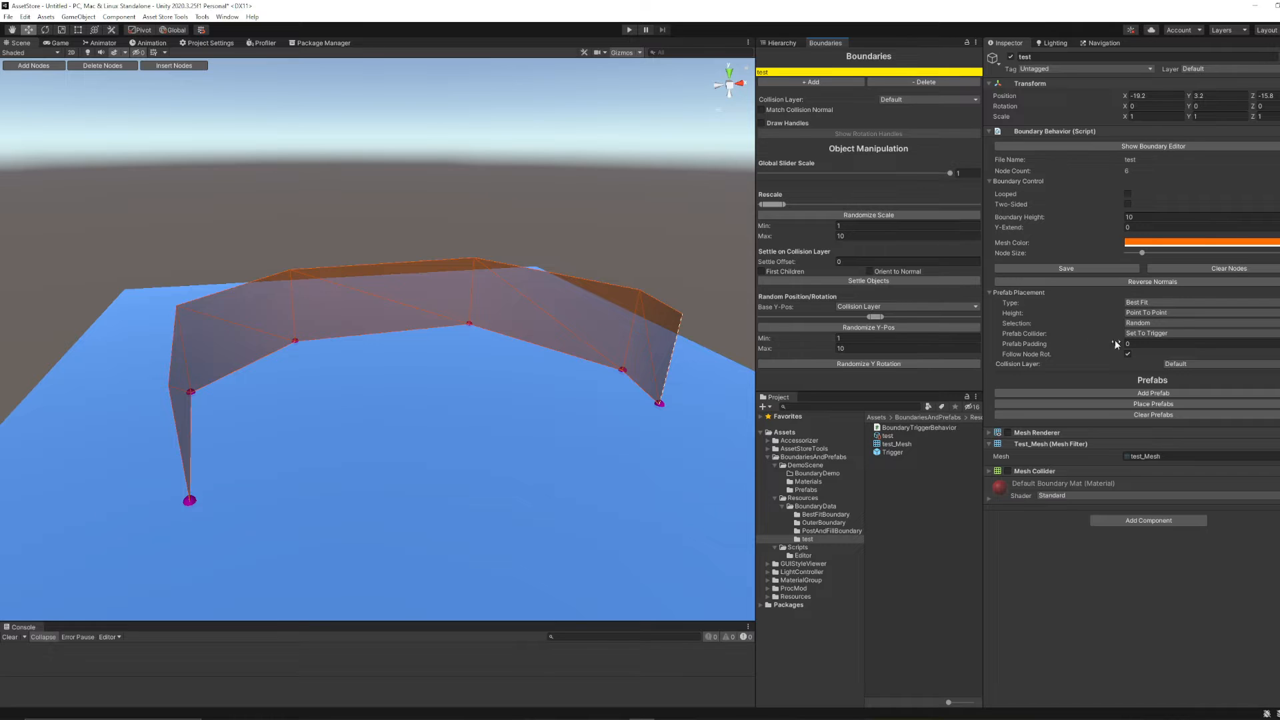
{"action": "left_click", "coordinate": [1150, 334]}
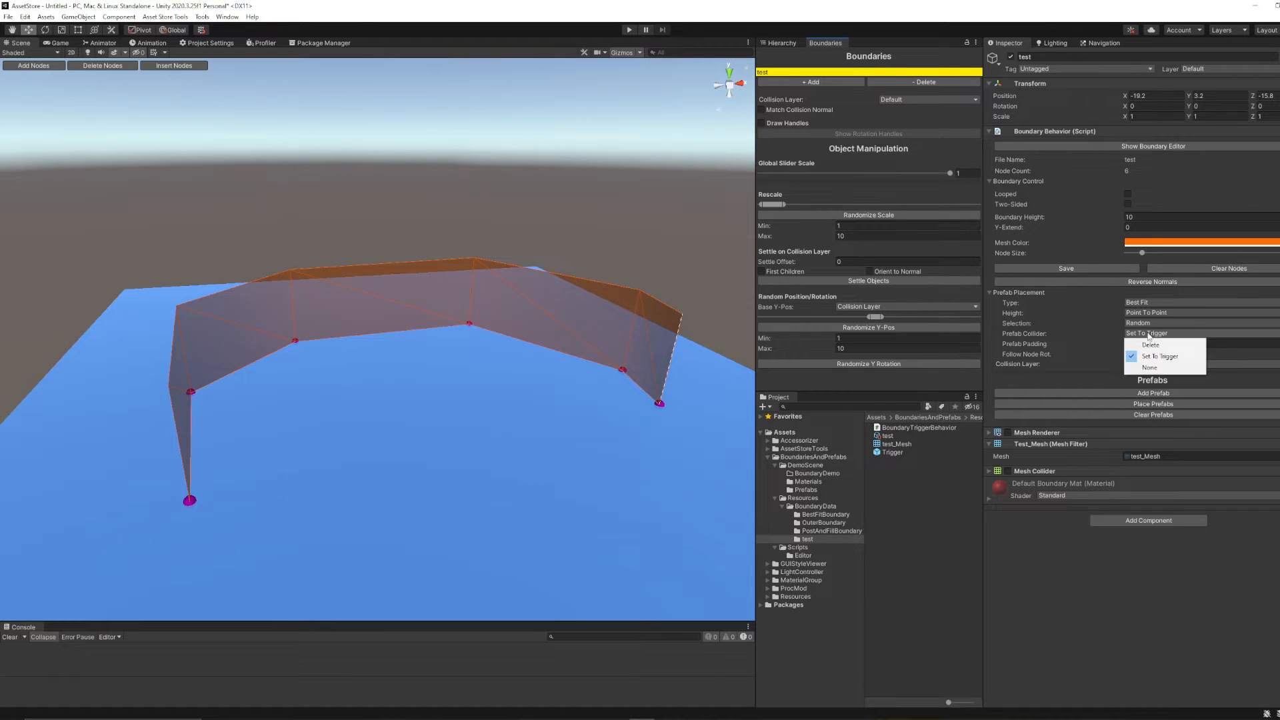
{"action": "left_click", "coordinate": [1166, 341]}
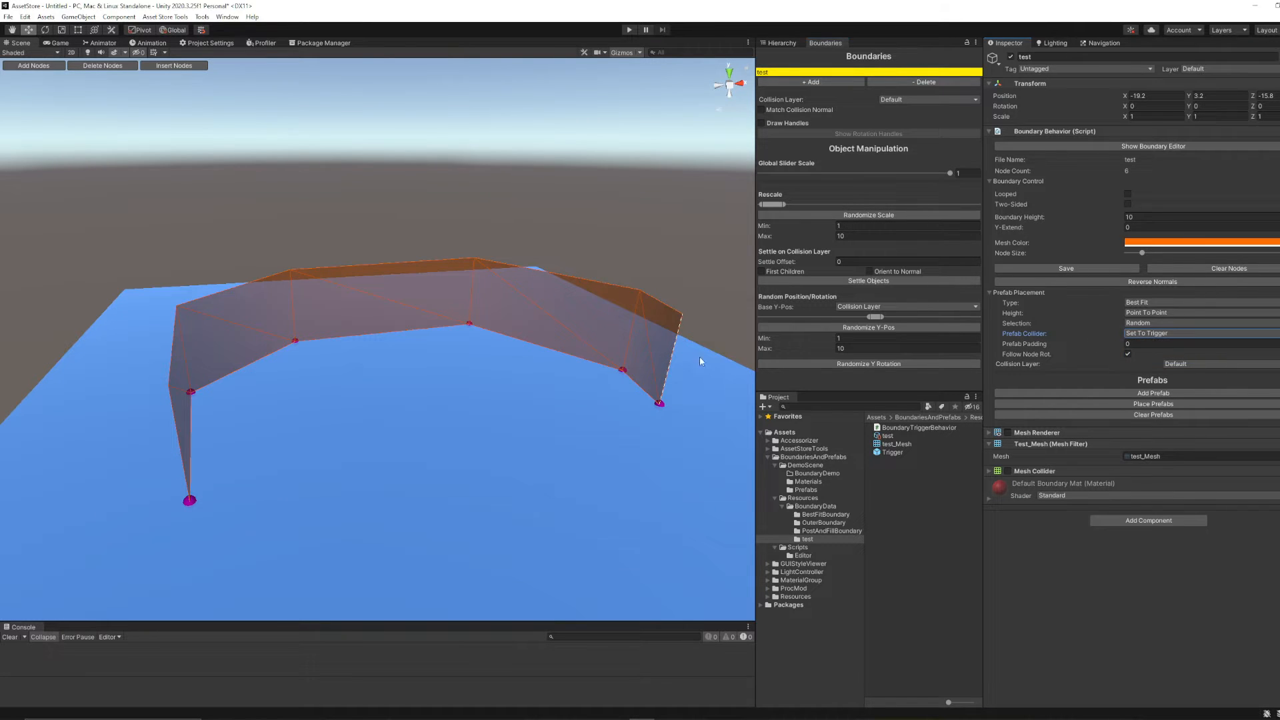
Examine the Trigger object and its box collider in the scene from several sides
{"action": "left_click_drag", "start_coordinate": [542, 319], "coordinate": [541, 273], "text": "alt"}
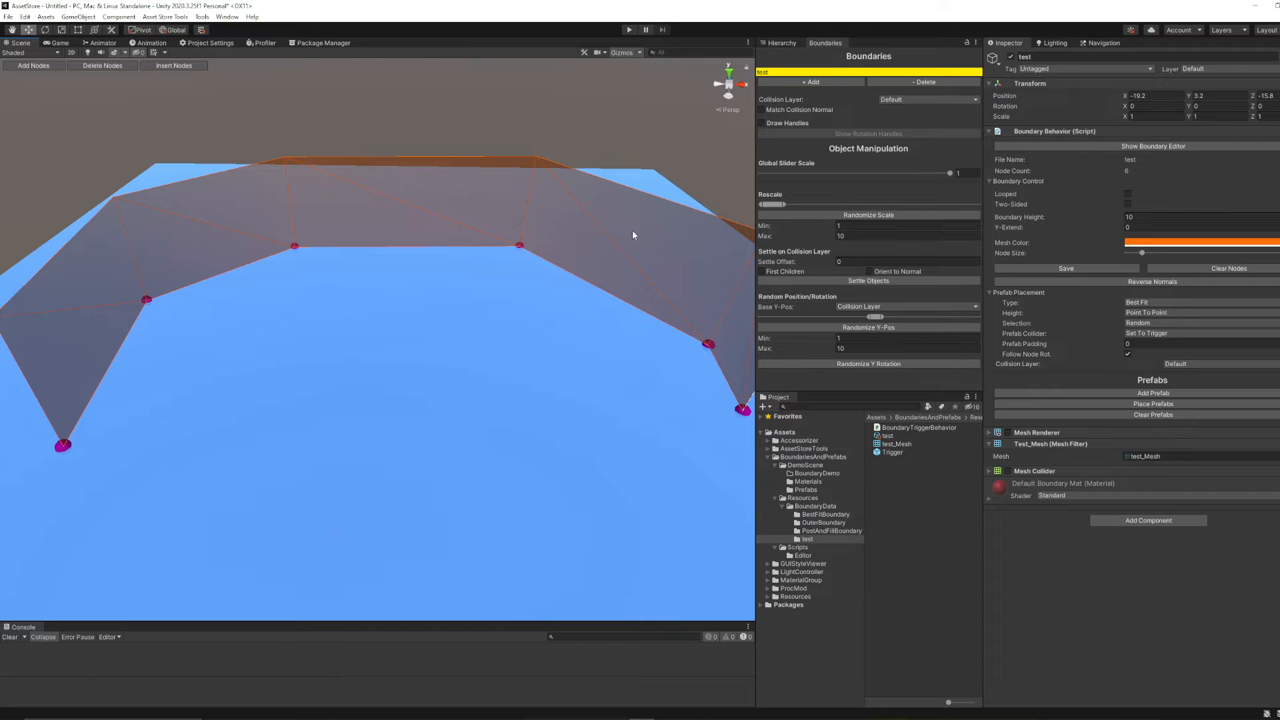
{"action": "left_click_drag", "start_coordinate": [560, 223], "coordinate": [762, 86], "text": "alt"}
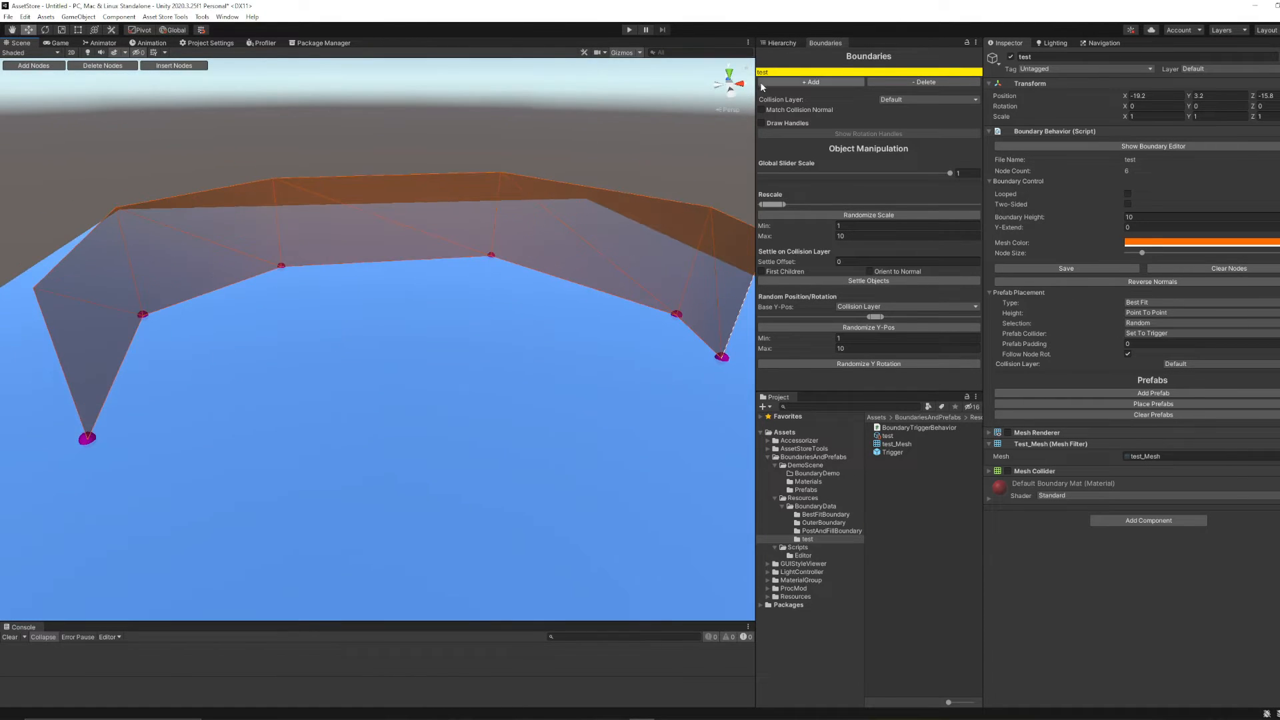
{"action": "left_click", "coordinate": [787, 43]}
{"action": "left_click", "coordinate": [815, 102]}
{"action": "scroll", "coordinate": [558, 274], "scroll_direction": "up", "scroll_amount": 2}
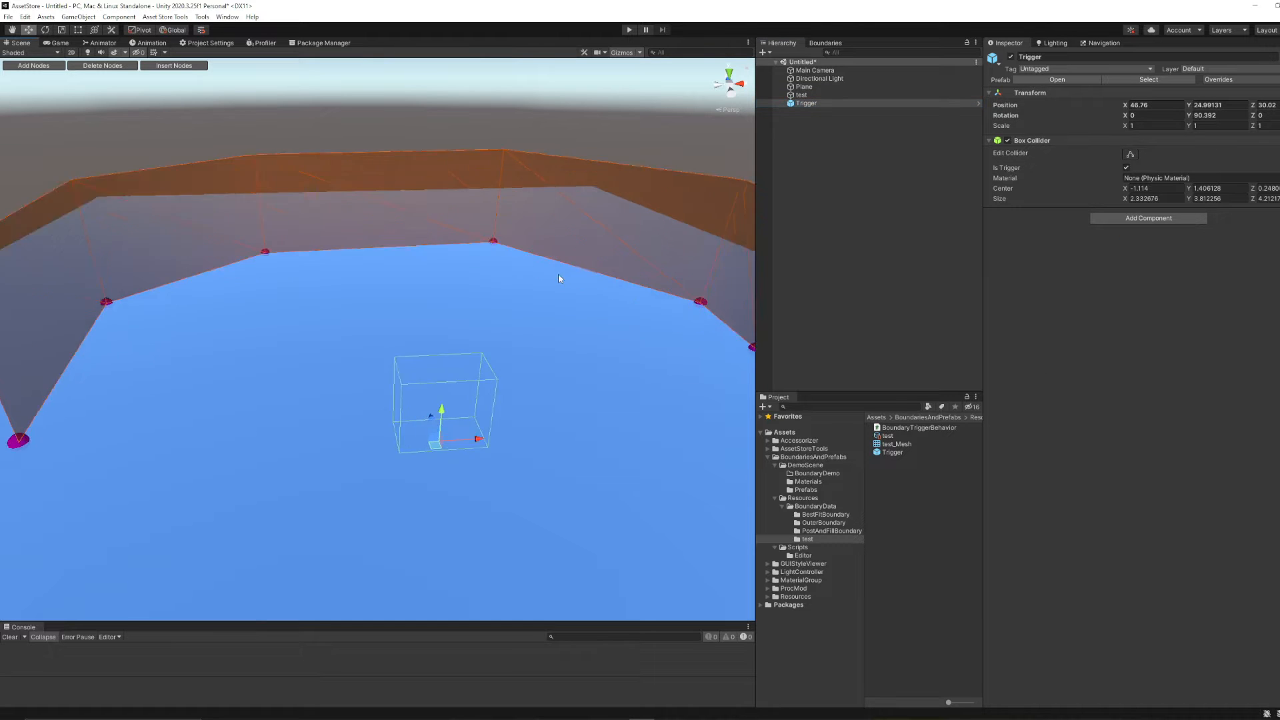
{"action": "key", "text": "f"}
{"action": "left_click_drag", "start_coordinate": [428, 334], "coordinate": [527, 352], "text": "alt"}
{"action": "right_click_drag", "start_coordinate": [527, 352], "coordinate": [530, 356], "text": "alt"}
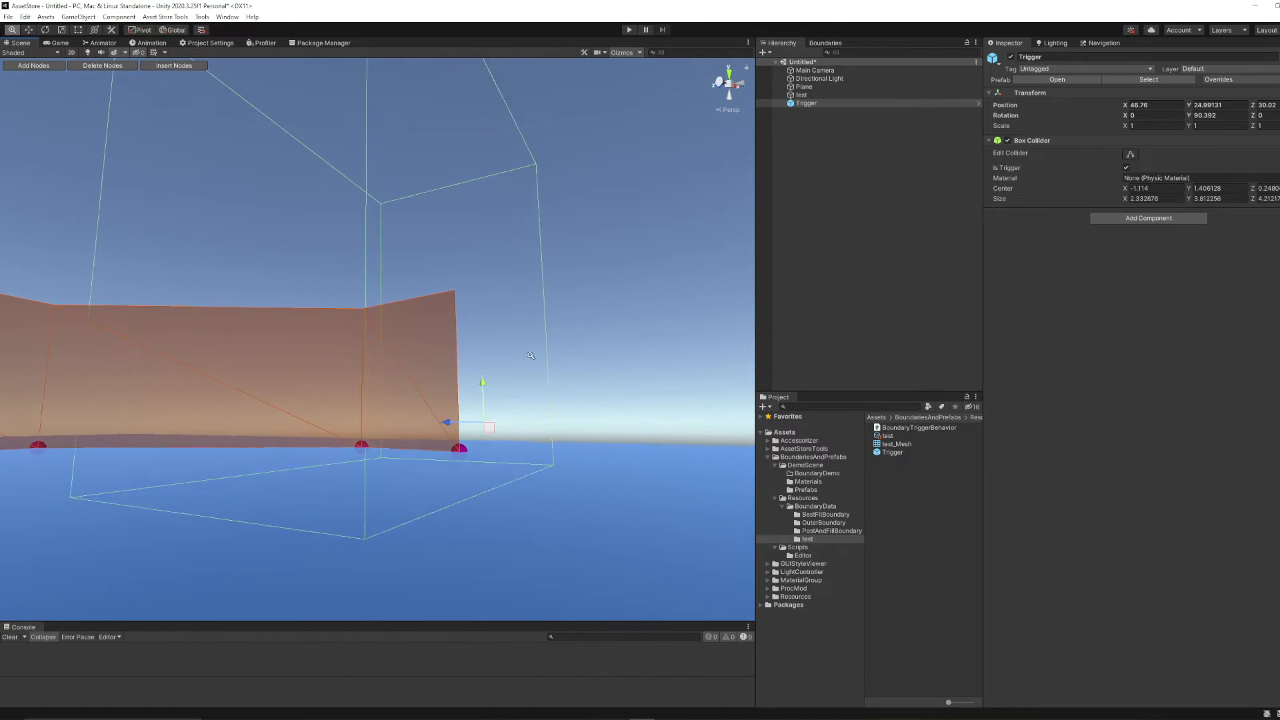
{"action": "mouse_move", "coordinate": [531, 356]}
{"action": "left_mouse_down", "text": "alt"}
{"action": "mouse_move", "coordinate": [498, 306]}
{"action": "mouse_move", "coordinate": [509, 263]}
{"action": "mouse_move", "coordinate": [497, 195]}
{"action": "mouse_move", "coordinate": [480, 269]}
{"action": "mouse_move", "coordinate": [437, 300]}
{"action": "mouse_move", "coordinate": [478, 278]}
{"action": "mouse_move", "coordinate": [454, 373]}
{"action": "mouse_move", "coordinate": [489, 340]}
{"action": "mouse_move", "coordinate": [422, 437]}
{"action": "mouse_move", "coordinate": [466, 432]}
{"action": "mouse_move", "coordinate": [463, 363]}
{"action": "mouse_move", "coordinate": [554, 354]}
{"action": "mouse_move", "coordinate": [542, 359]}
{"action": "left_mouse_up", "text": "alt"}
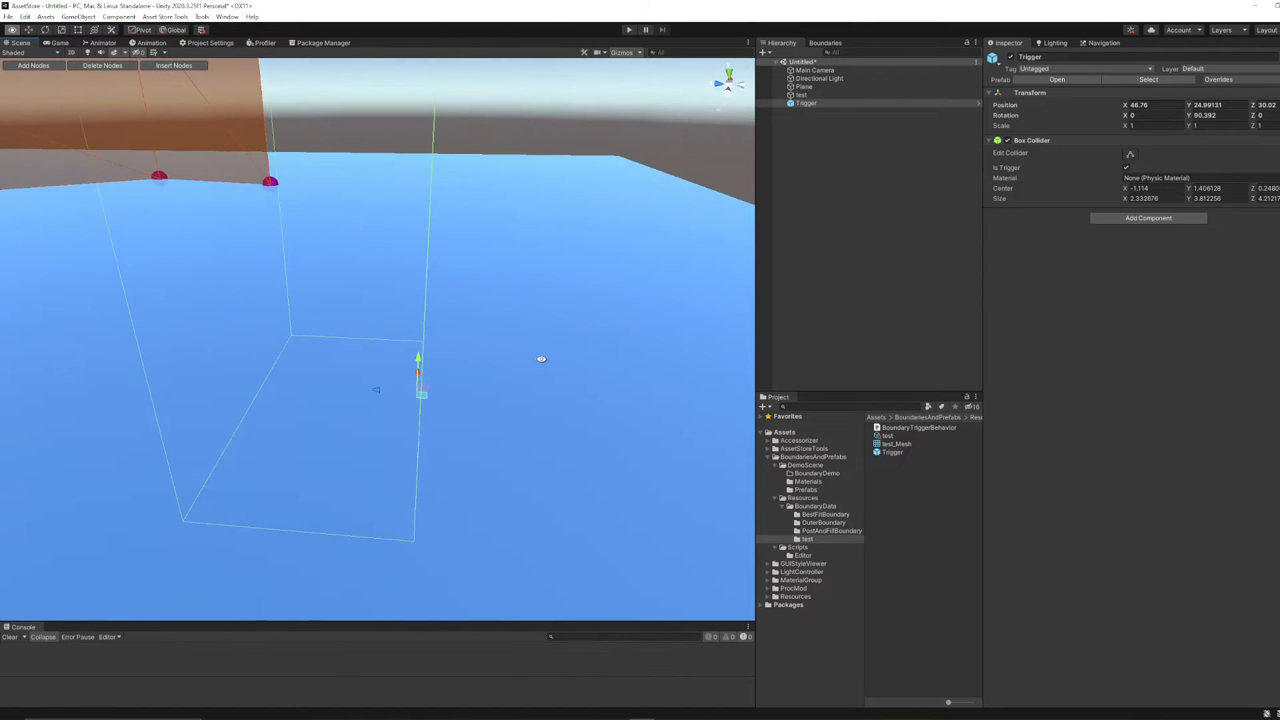
{"action": "left_click_drag", "start_coordinate": [434, 392], "coordinate": [444, 359], "text": "alt"}
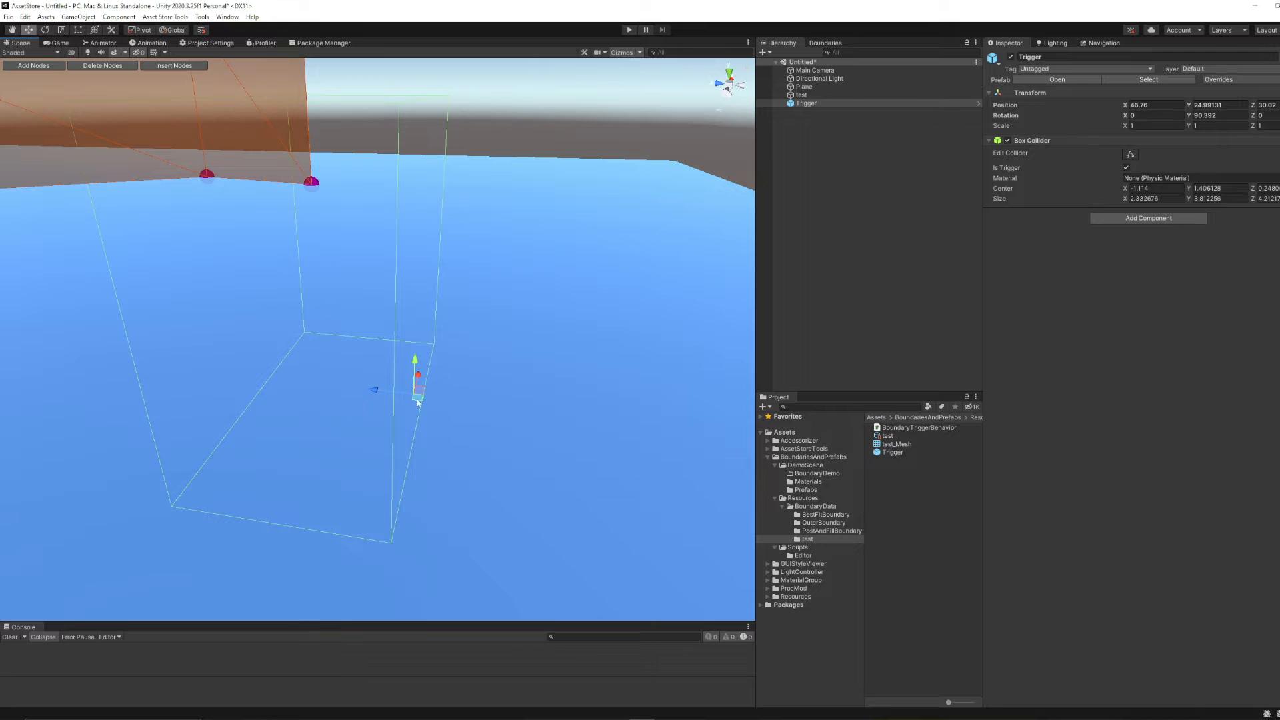
{"action": "left_click_drag", "start_coordinate": [419, 403], "coordinate": [474, 290], "text": "alt"}
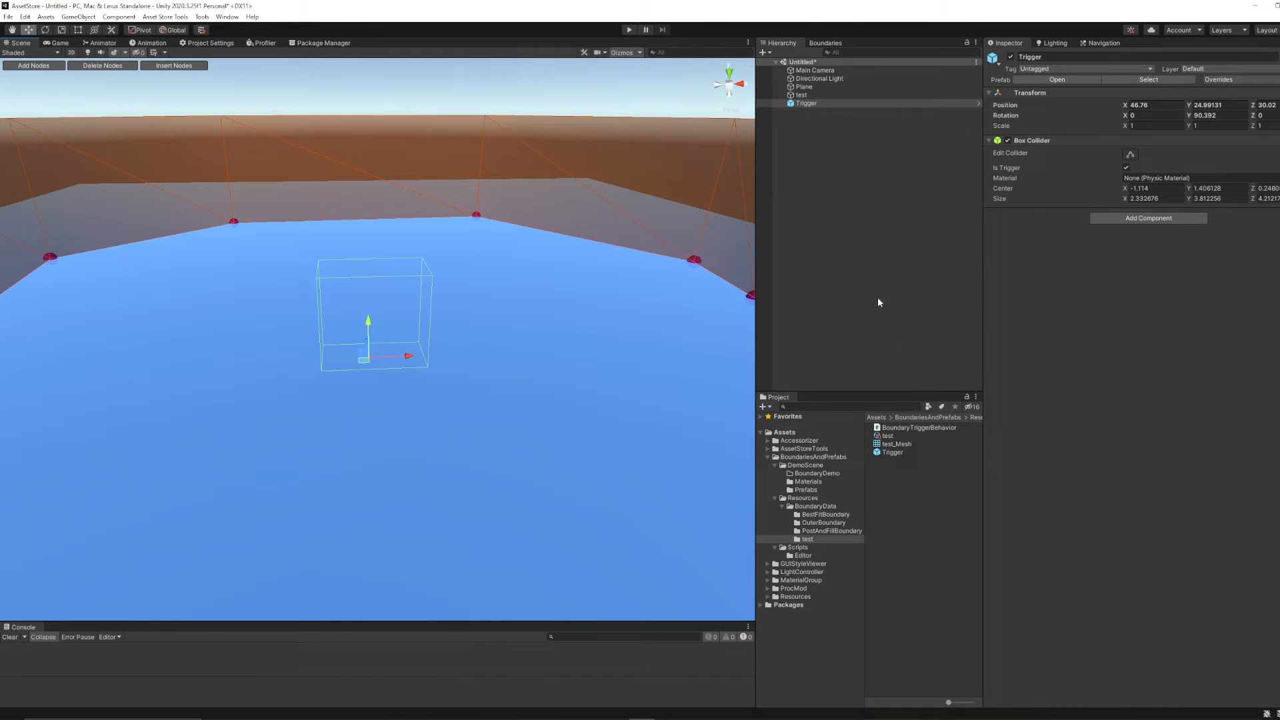
Delete the standalone Trigger object from the scene and add the Trigger prefab to the test boundary's prefab list
{"action": "left_click", "coordinate": [820, 104]}
{"action": "key", "text": "Delete"}
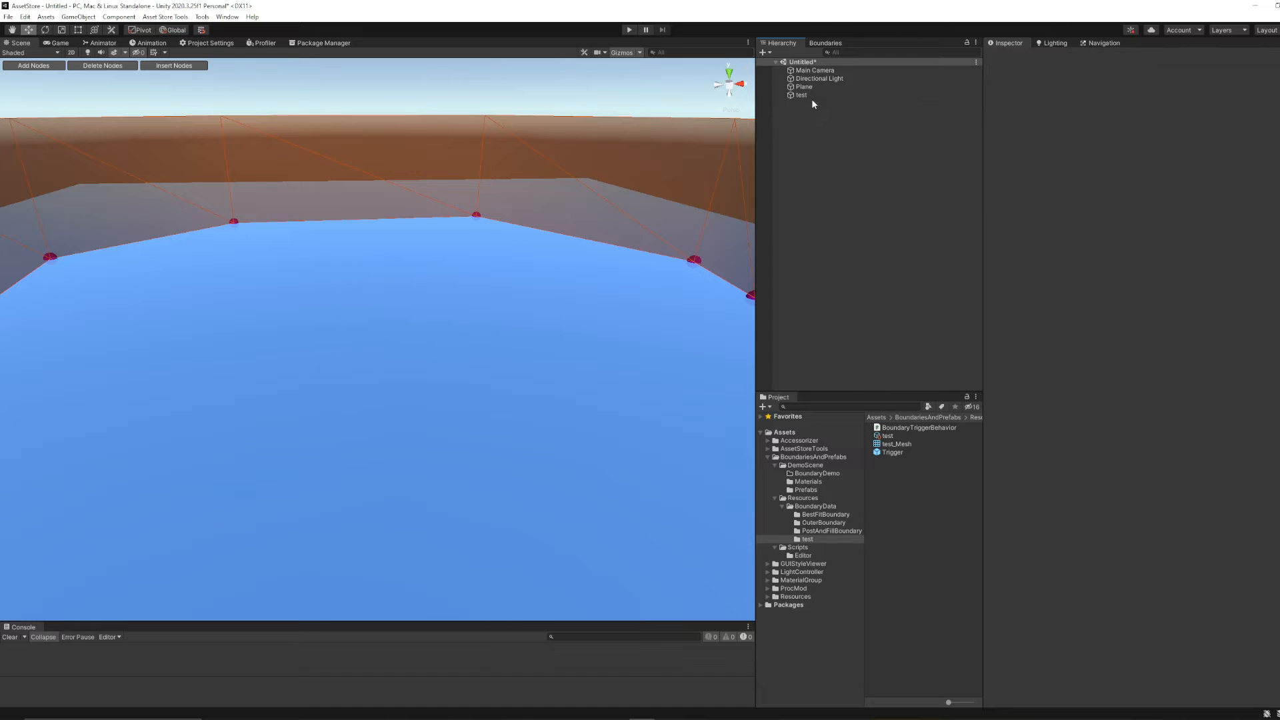
{"action": "left_click", "coordinate": [825, 44]}
{"action": "left_click", "coordinate": [802, 72]}
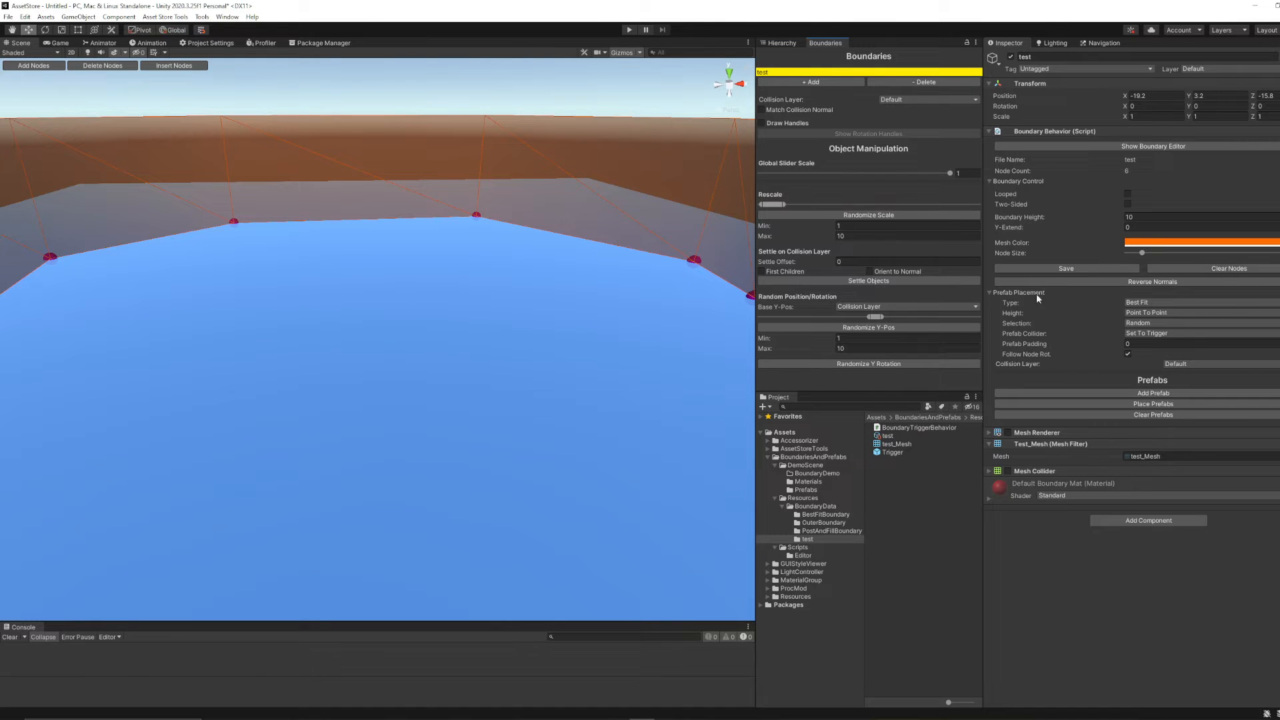
{"action": "left_click", "coordinate": [1133, 394]}
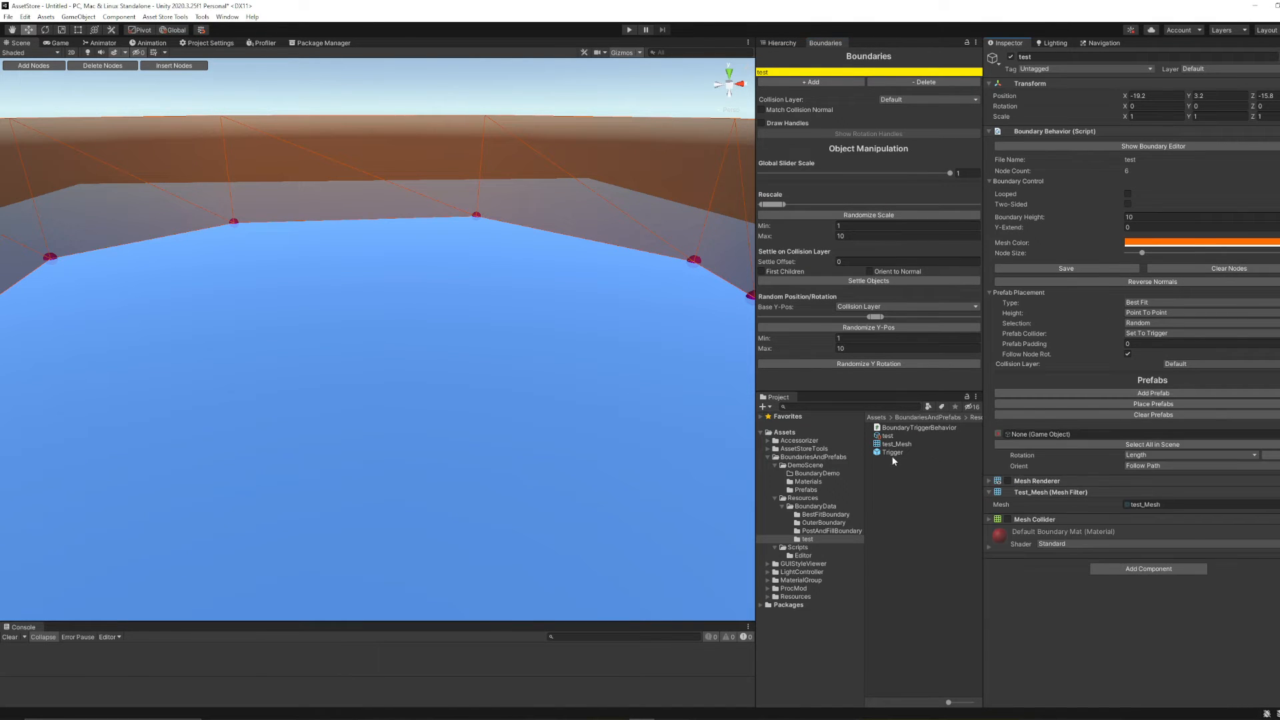
{"action": "left_click_drag", "start_coordinate": [889, 451], "coordinate": [1042, 433]}
Place the Trigger prefabs along the test boundary with Prefab Collider kept at Set To Trigger
{"action": "left_click", "coordinate": [1148, 334]}
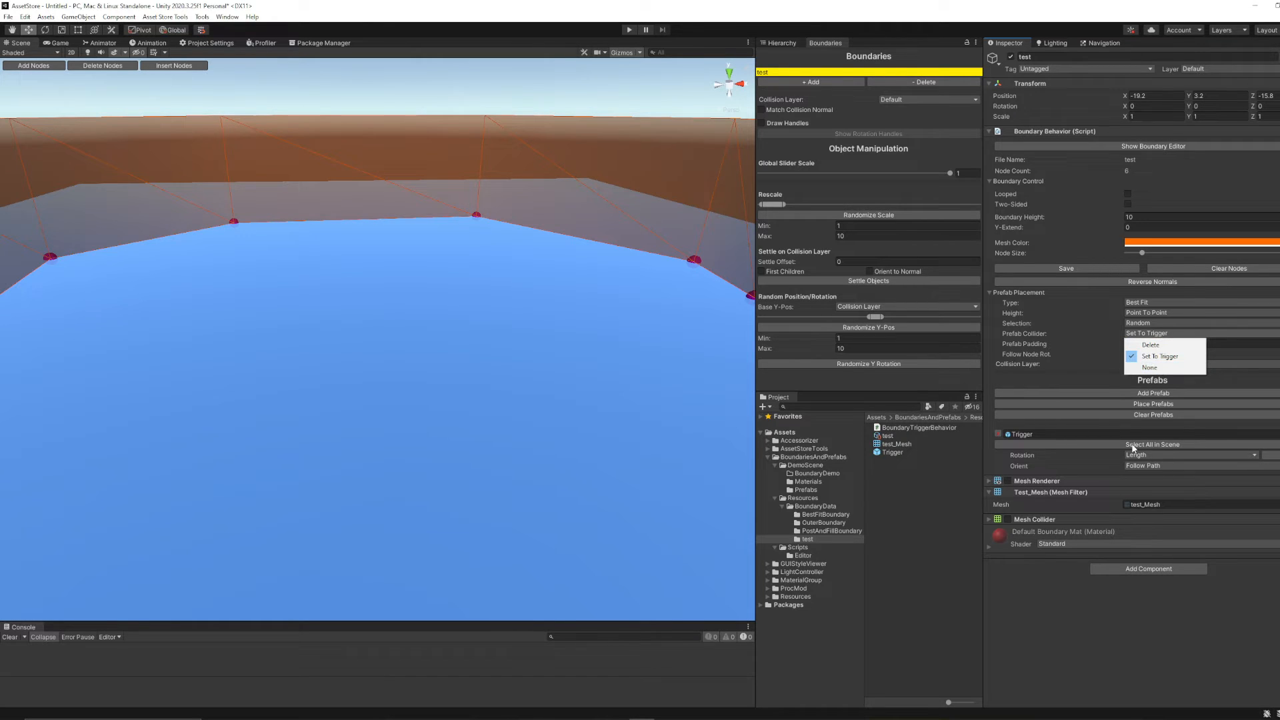
{"action": "left_click", "coordinate": [1100, 603]}
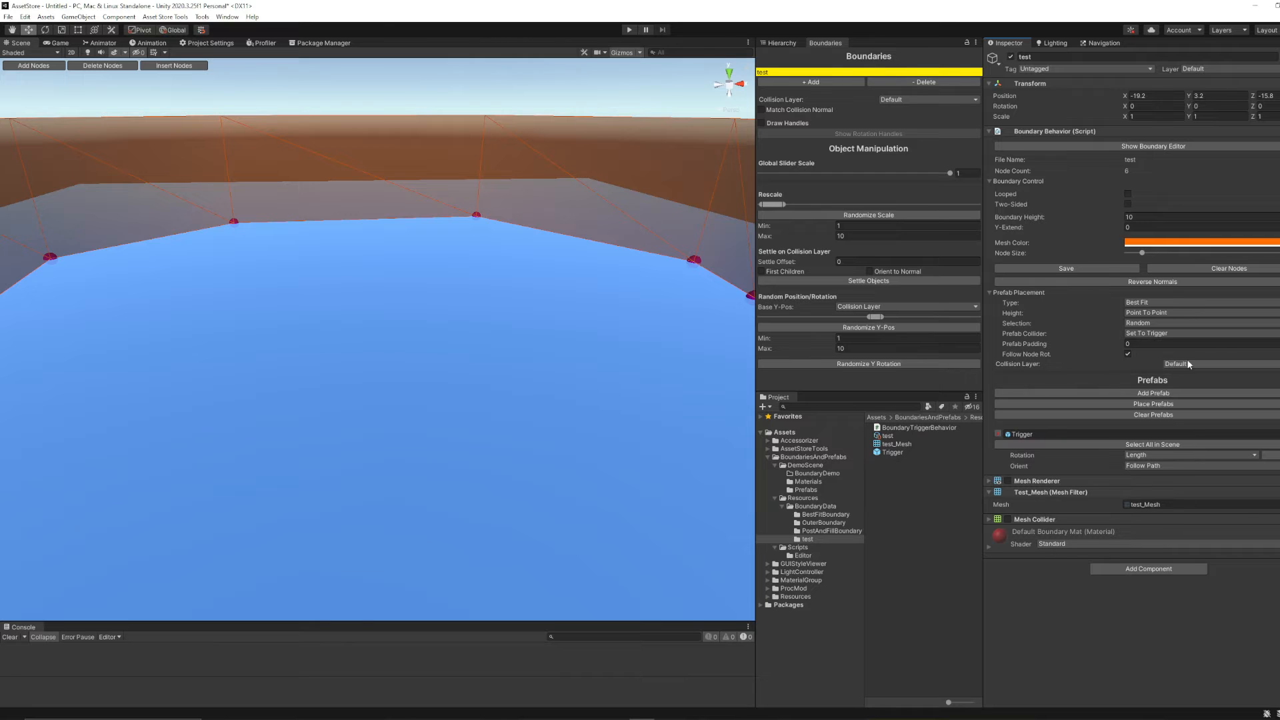
{"action": "left_click", "coordinate": [1155, 403]}
{"action": "left_click_drag", "start_coordinate": [663, 449], "coordinate": [526, 342], "text": "alt"}
{"action": "scroll", "coordinate": [527, 342], "scroll_direction": "down", "scroll_amount": 3}
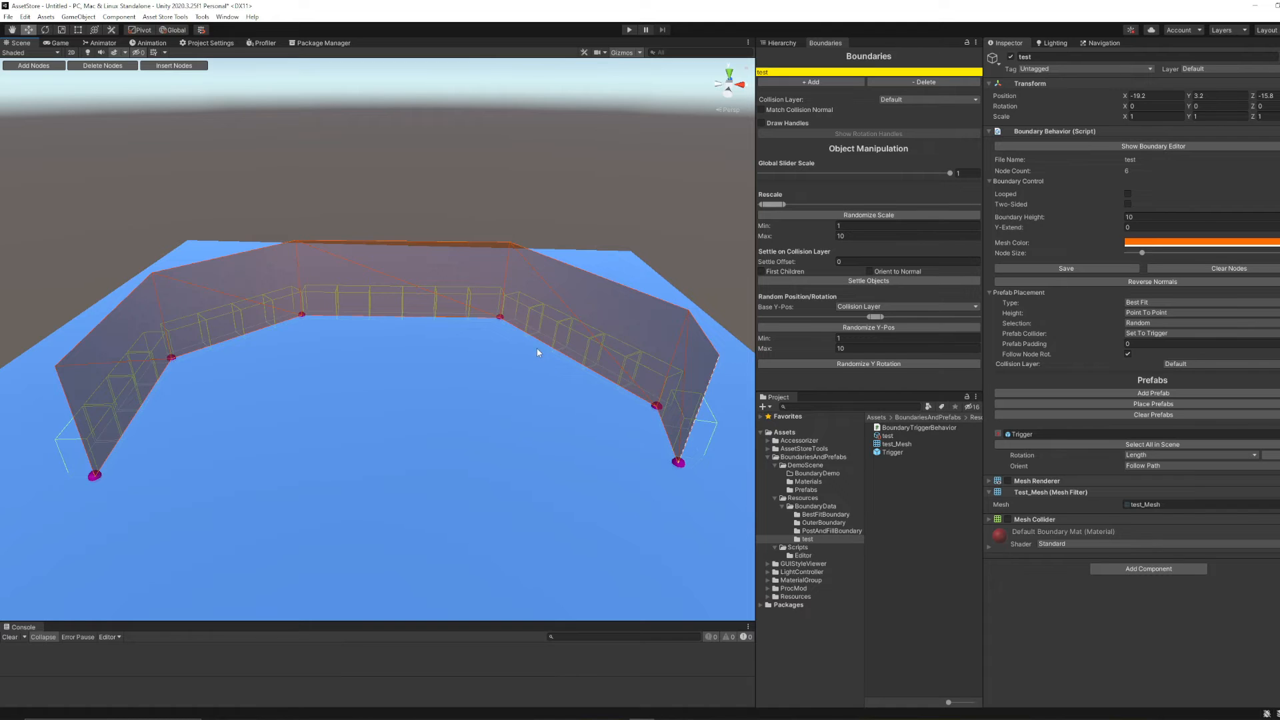
{"action": "left_click_drag", "start_coordinate": [565, 339], "coordinate": [545, 334], "text": "alt"}
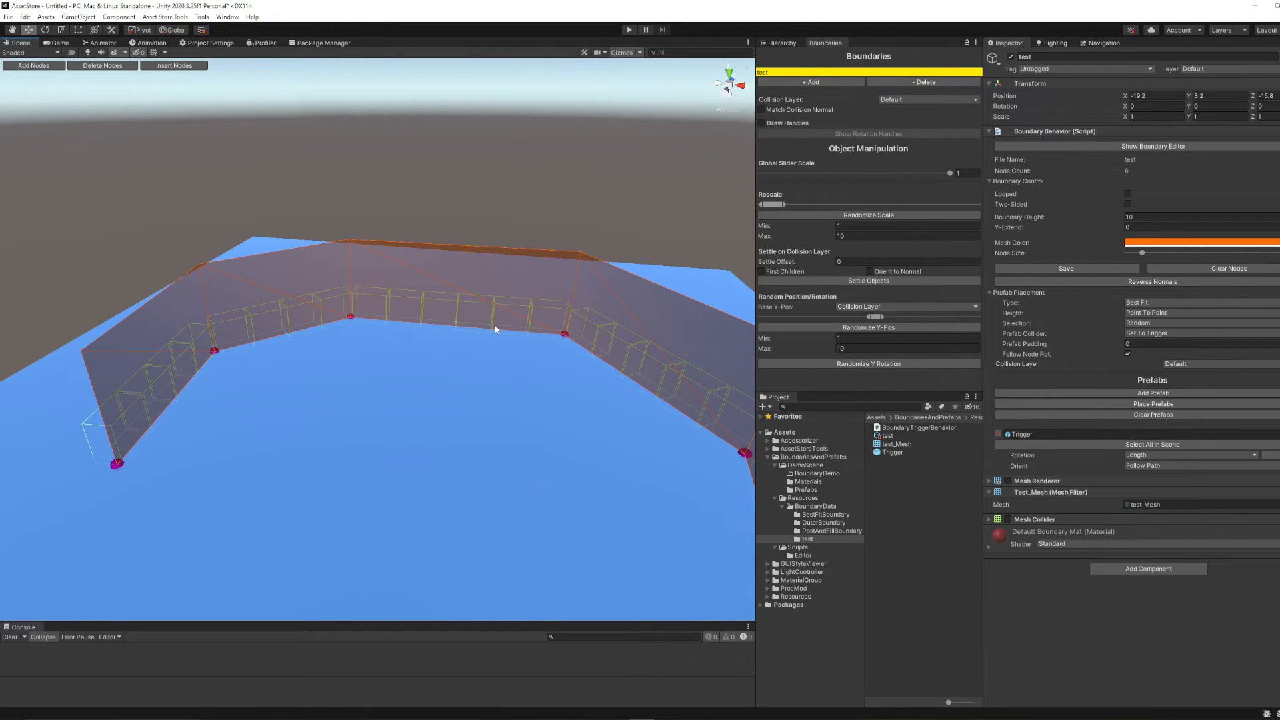
Stretch the Trigger prefab's box collider at both ends to about 11.96 in Z, save the prefab and return to the scene
{"action": "left_click", "coordinate": [894, 453]}
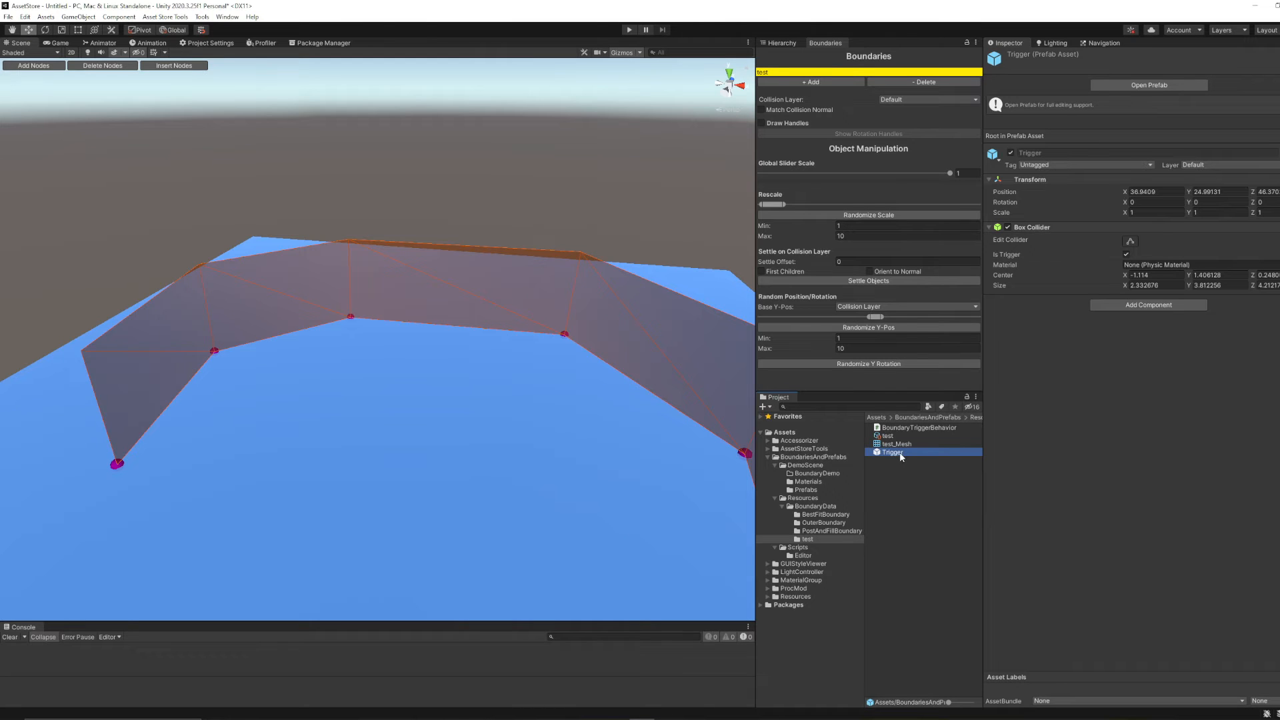
{"action": "left_click", "coordinate": [1133, 85]}
{"action": "left_click_drag", "start_coordinate": [594, 251], "coordinate": [541, 288], "text": "alt"}
{"action": "left_click", "coordinate": [1131, 146]}
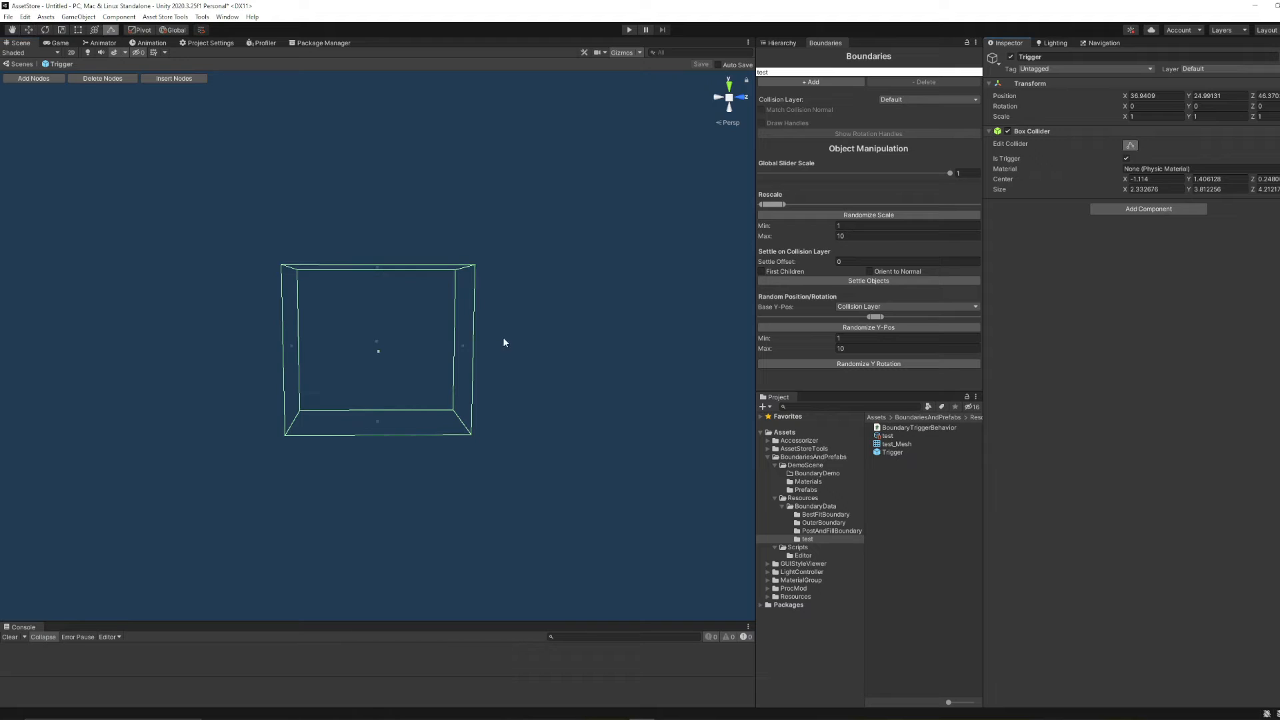
{"action": "left_click_drag", "start_coordinate": [465, 346], "coordinate": [637, 345]}
{"action": "left_click_drag", "start_coordinate": [287, 346], "coordinate": [153, 358]}
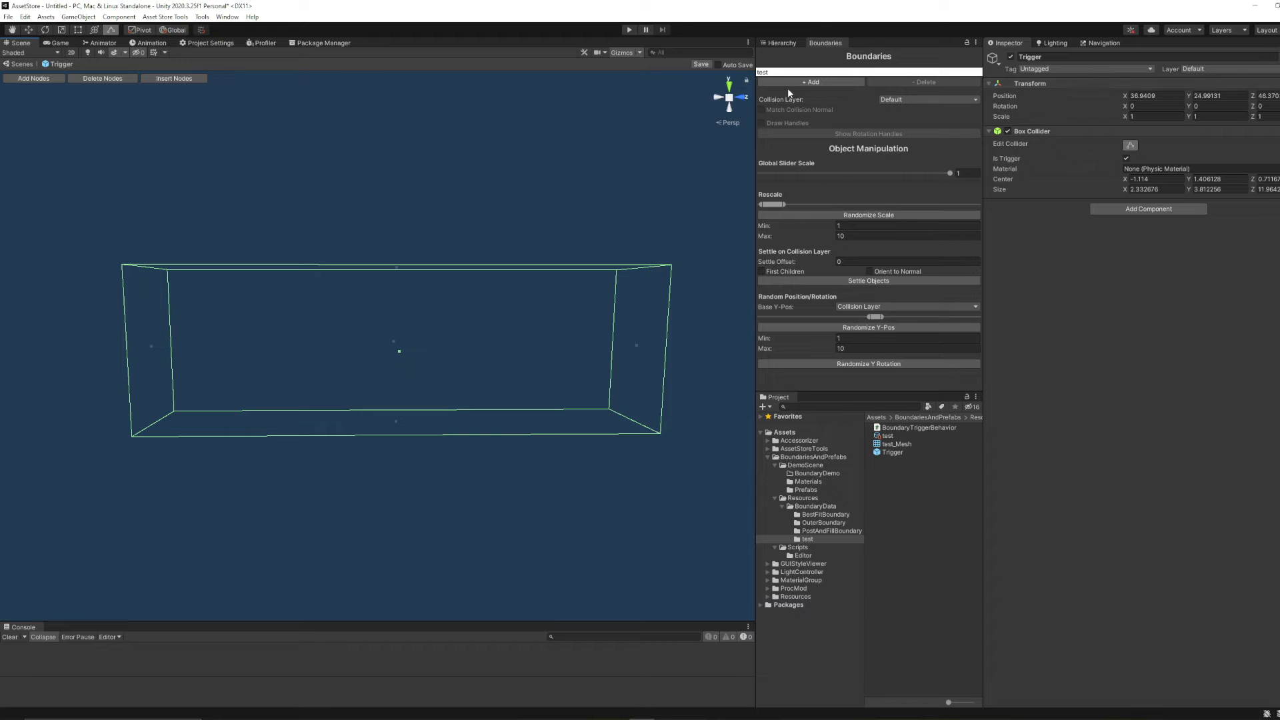
{"action": "left_click", "coordinate": [701, 65]}
{"action": "left_click", "coordinate": [783, 44]}
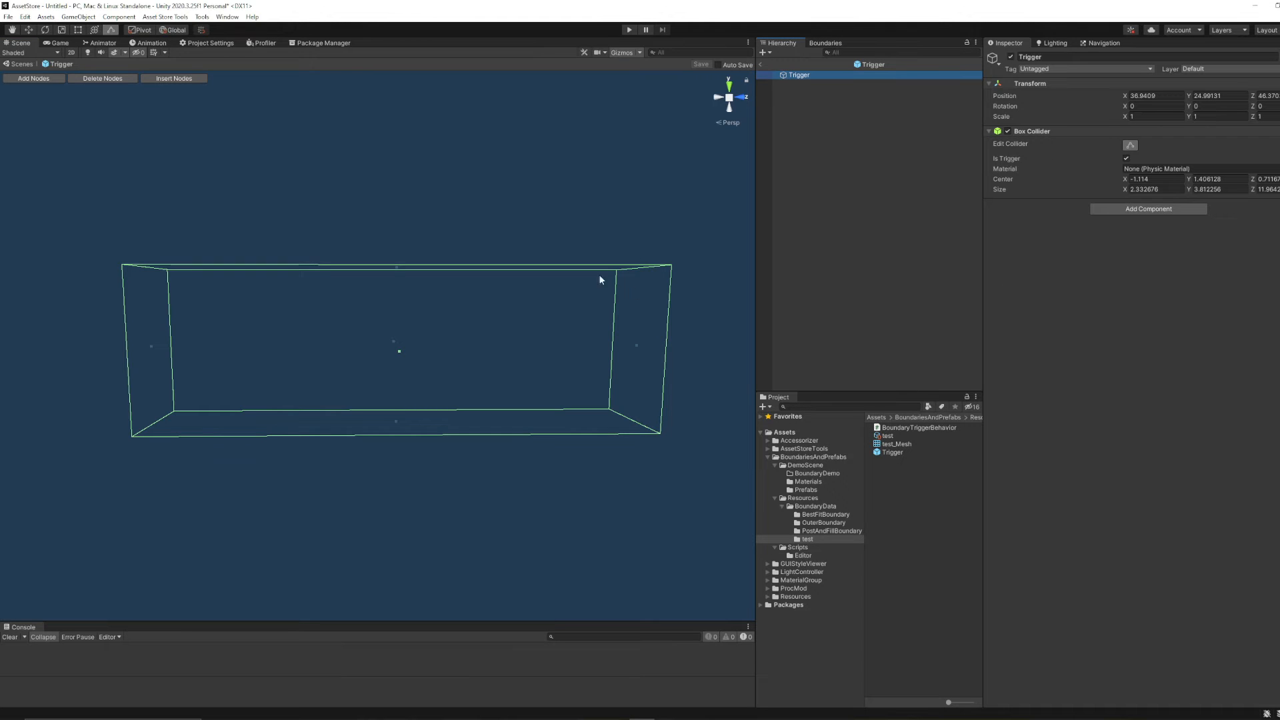
{"action": "left_click", "coordinate": [761, 65]}
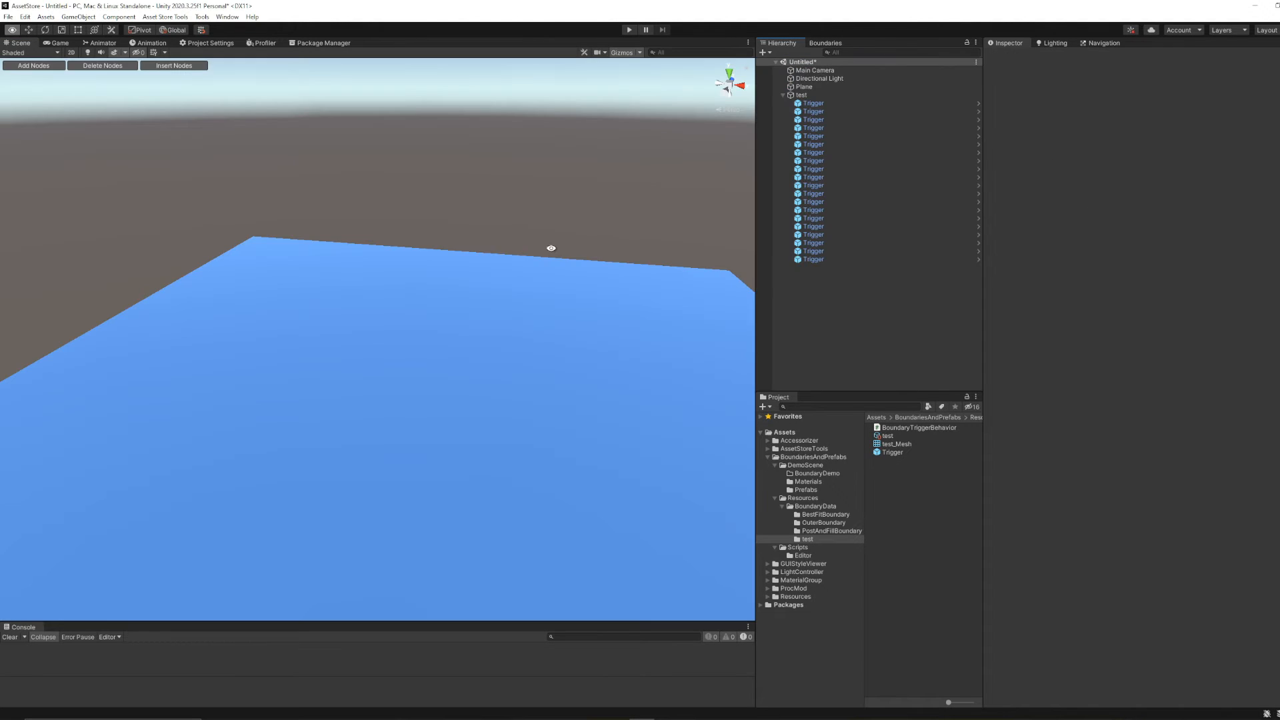
Place the prefabs along the test boundary again using the widened Trigger prefab
{"action": "left_click", "coordinate": [823, 95]}
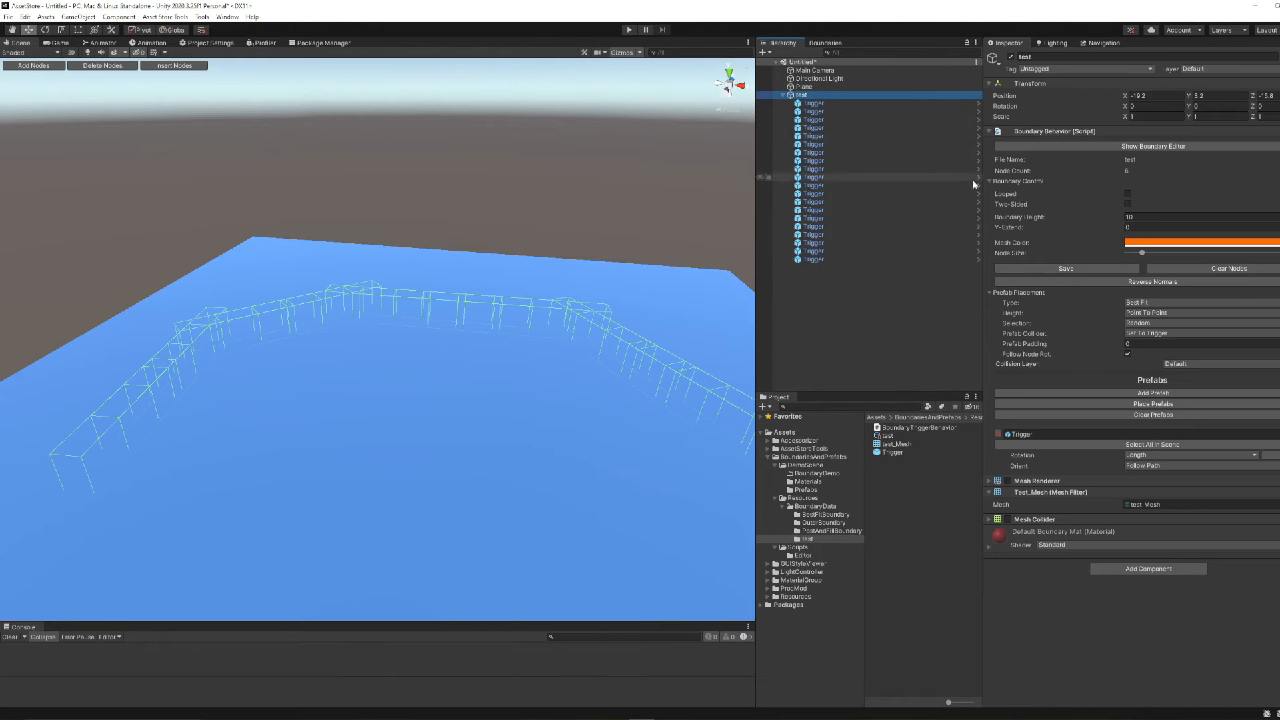
{"action": "left_click", "coordinate": [1152, 404]}
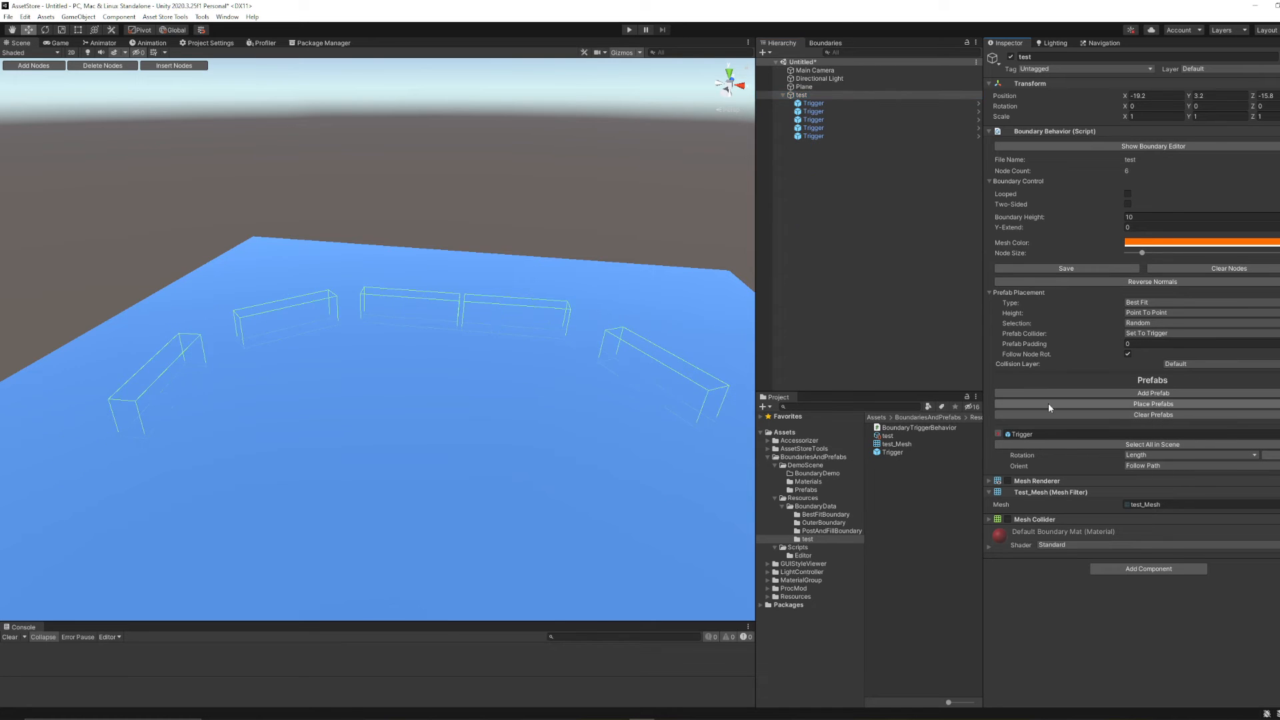
{"action": "key", "text": "alt"}
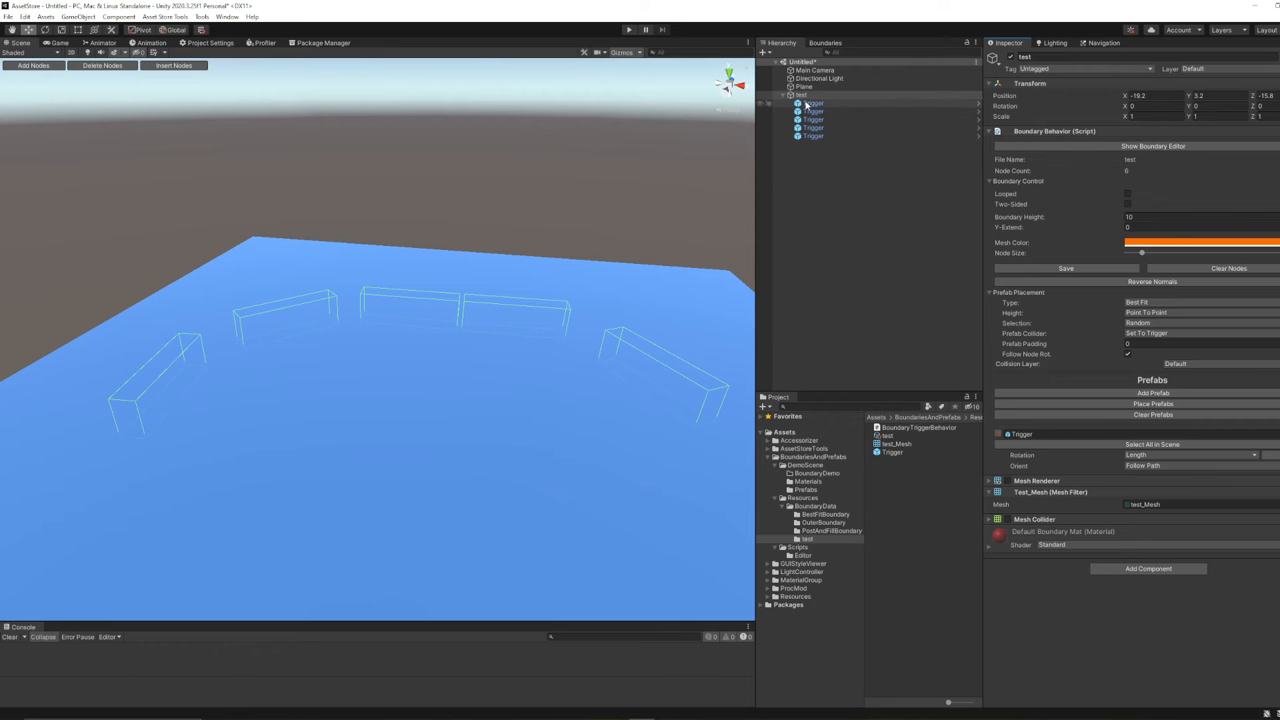
Examine how the widened trigger colliders fit along the segments of the test boundary
{"action": "left_click", "coordinate": [826, 43]}
{"action": "left_click", "coordinate": [903, 482]}
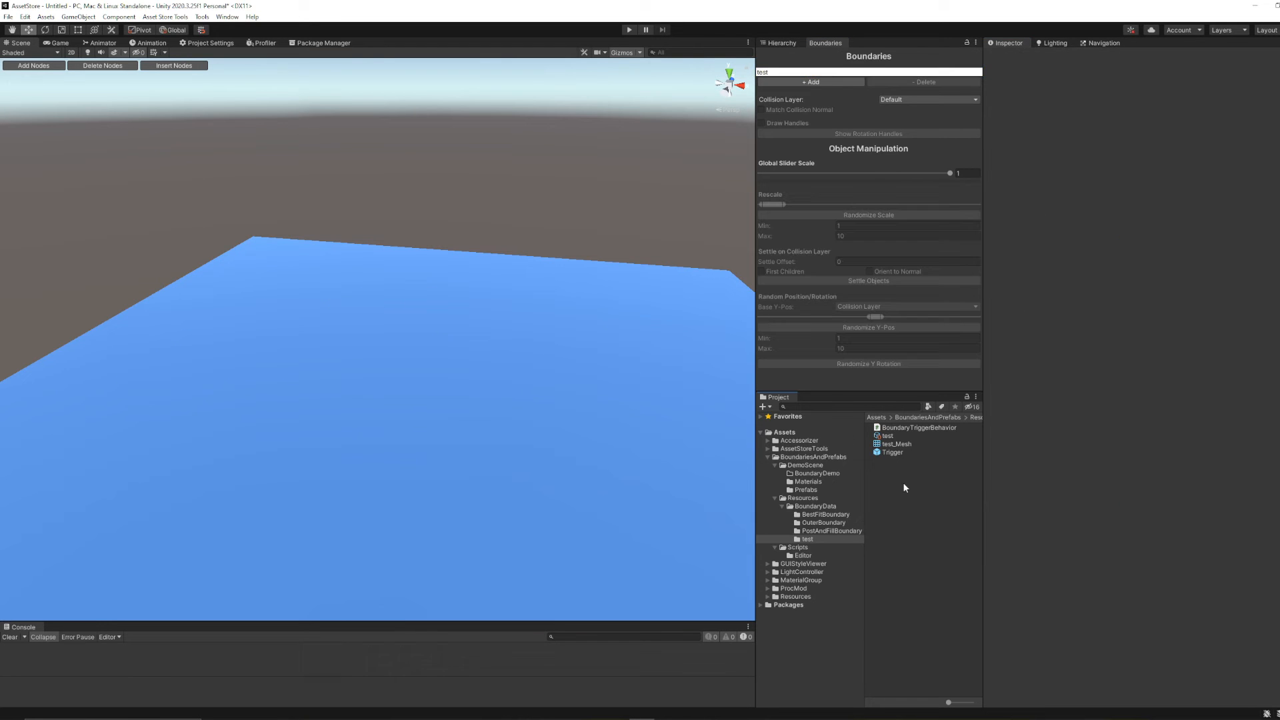
{"action": "left_click", "coordinate": [827, 72]}
{"action": "left_click_drag", "start_coordinate": [622, 292], "coordinate": [589, 287], "text": "alt"}
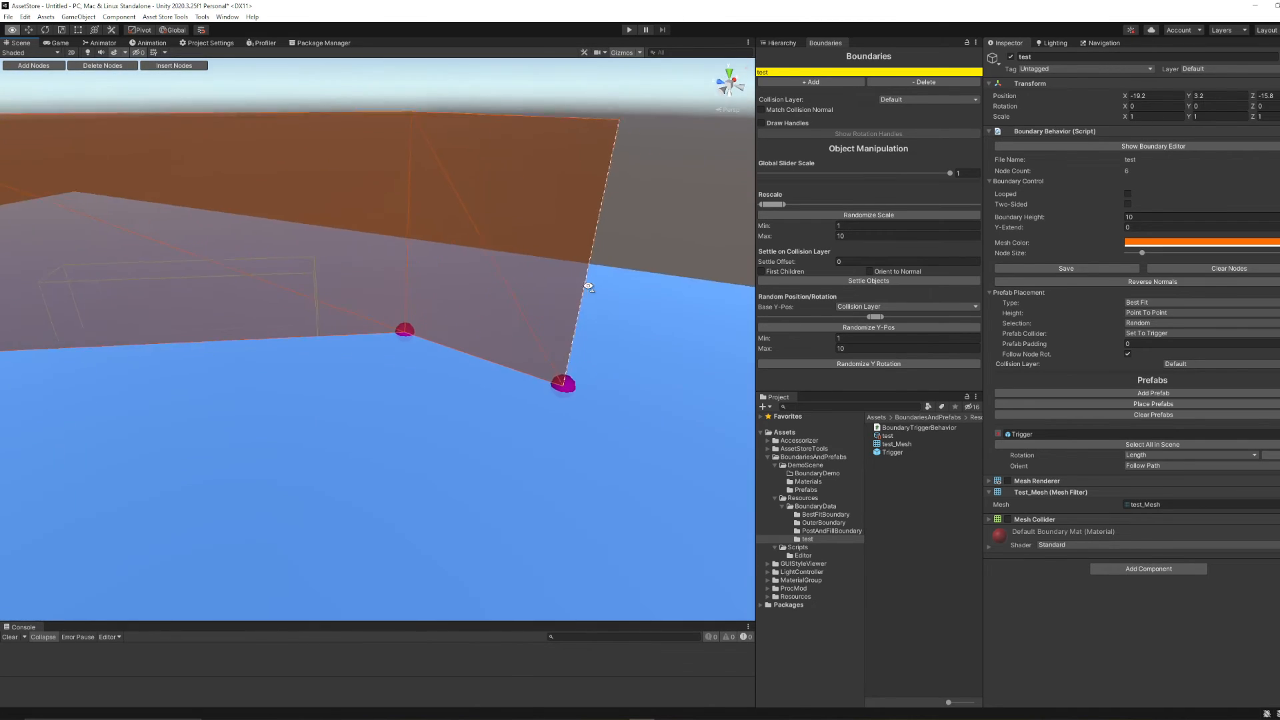
{"action": "right_click_drag", "start_coordinate": [589, 286], "coordinate": [492, 264]}
{"action": "key", "text": "s"}
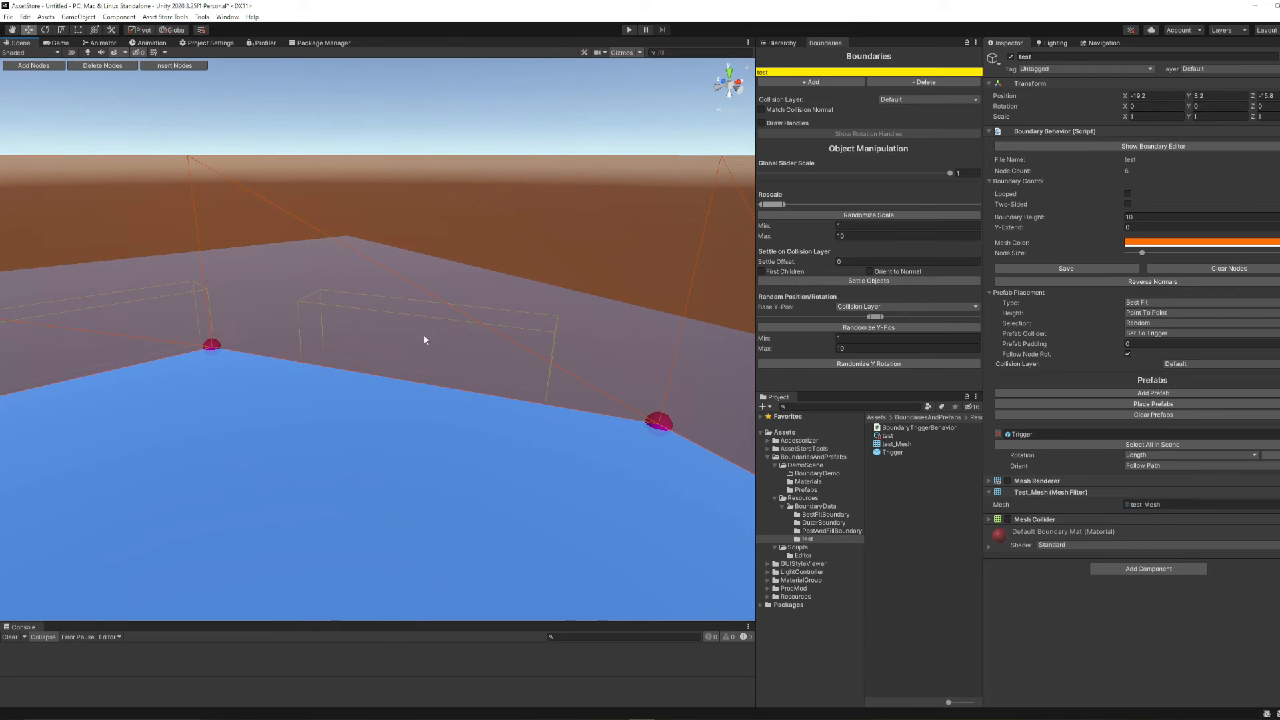
{"action": "left_click_drag", "start_coordinate": [446, 343], "coordinate": [476, 358], "text": "alt"}
{"action": "left_click_drag", "start_coordinate": [197, 358], "coordinate": [419, 337], "text": "alt"}
Attach the BoundaryTriggerBehavior script to the Trigger prefab and check a placed Trigger instance for the component
{"action": "left_click", "coordinate": [891, 452]}
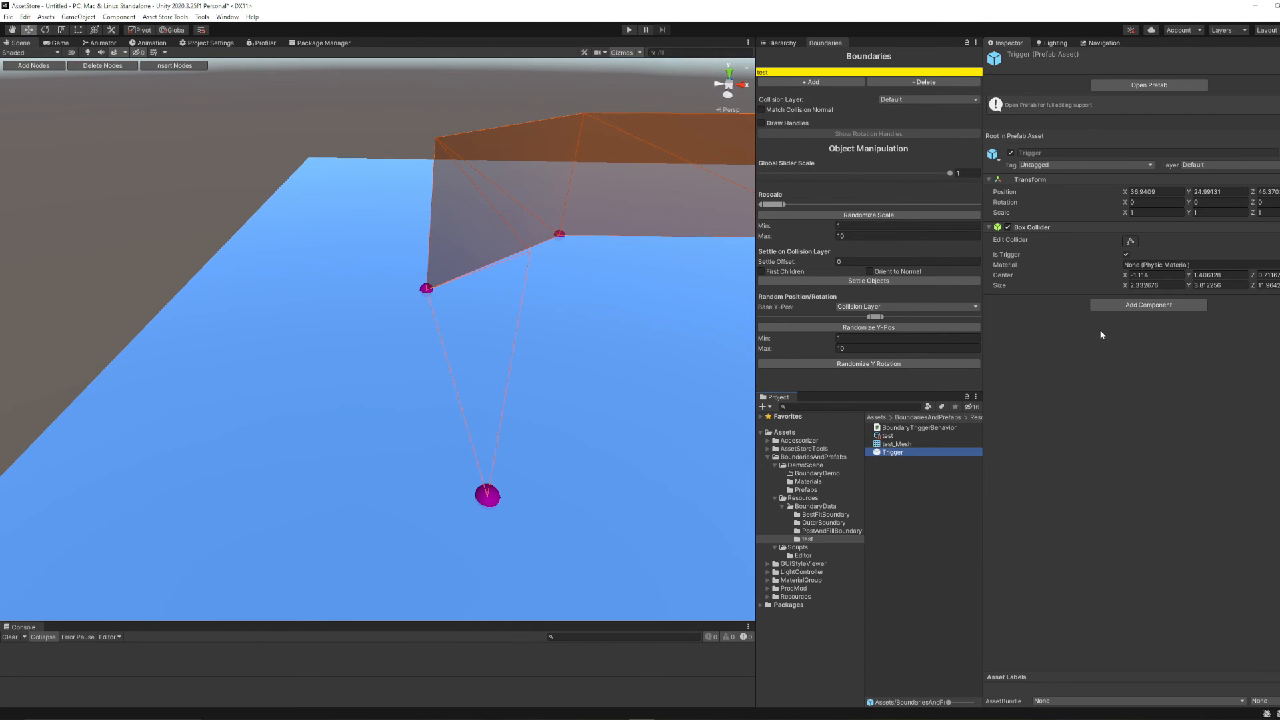
{"action": "left_click_drag", "start_coordinate": [920, 428], "coordinate": [1094, 422]}
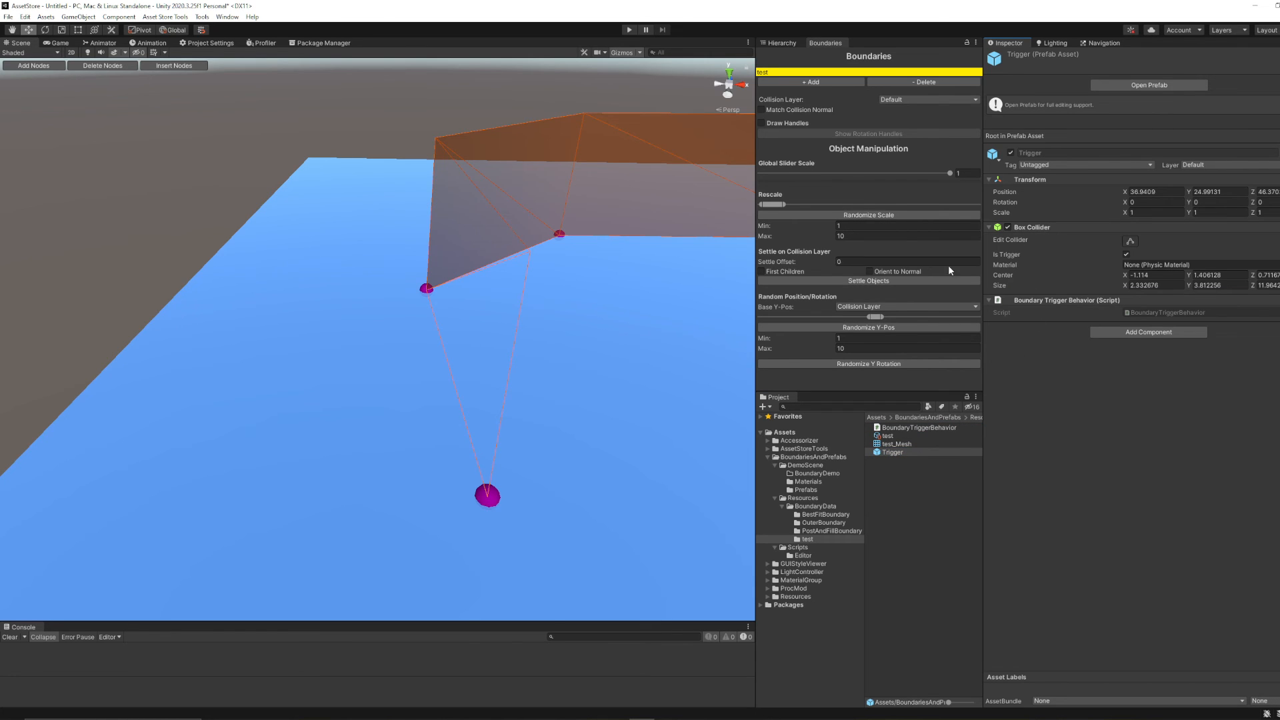
{"action": "left_click", "coordinate": [839, 72]}
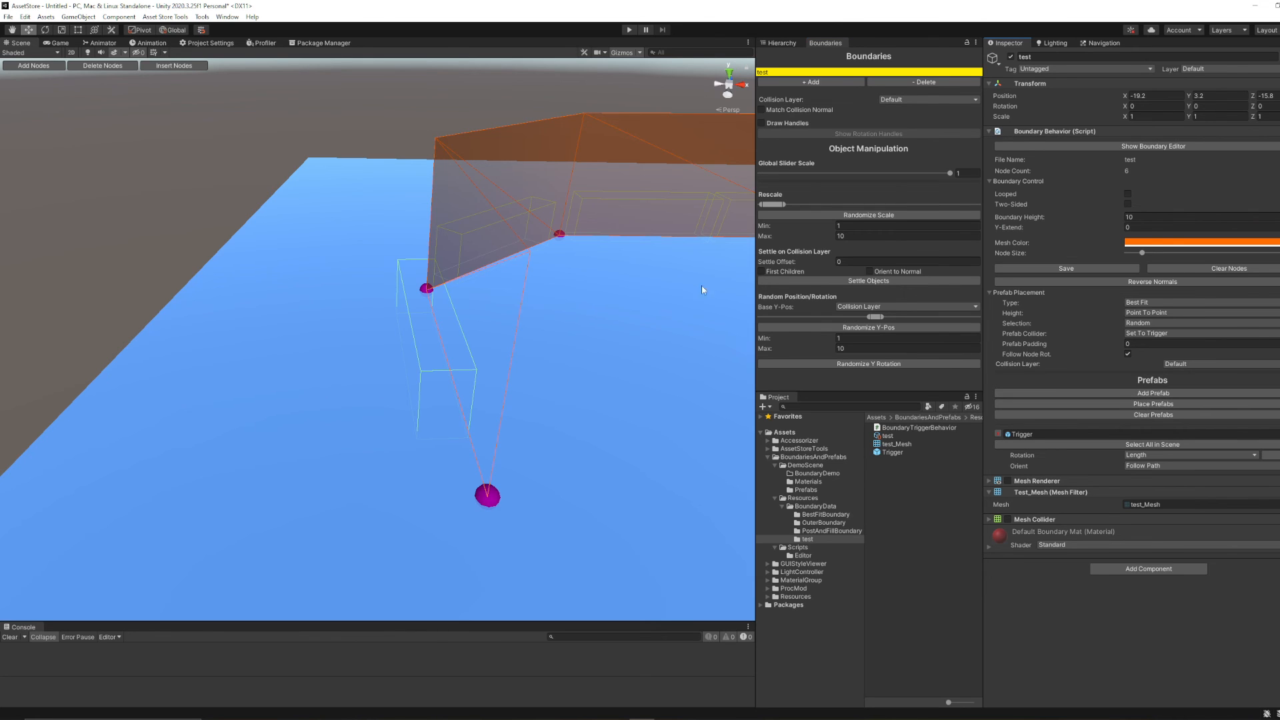
{"action": "left_click", "coordinate": [779, 43]}
{"action": "left_click", "coordinate": [814, 127]}
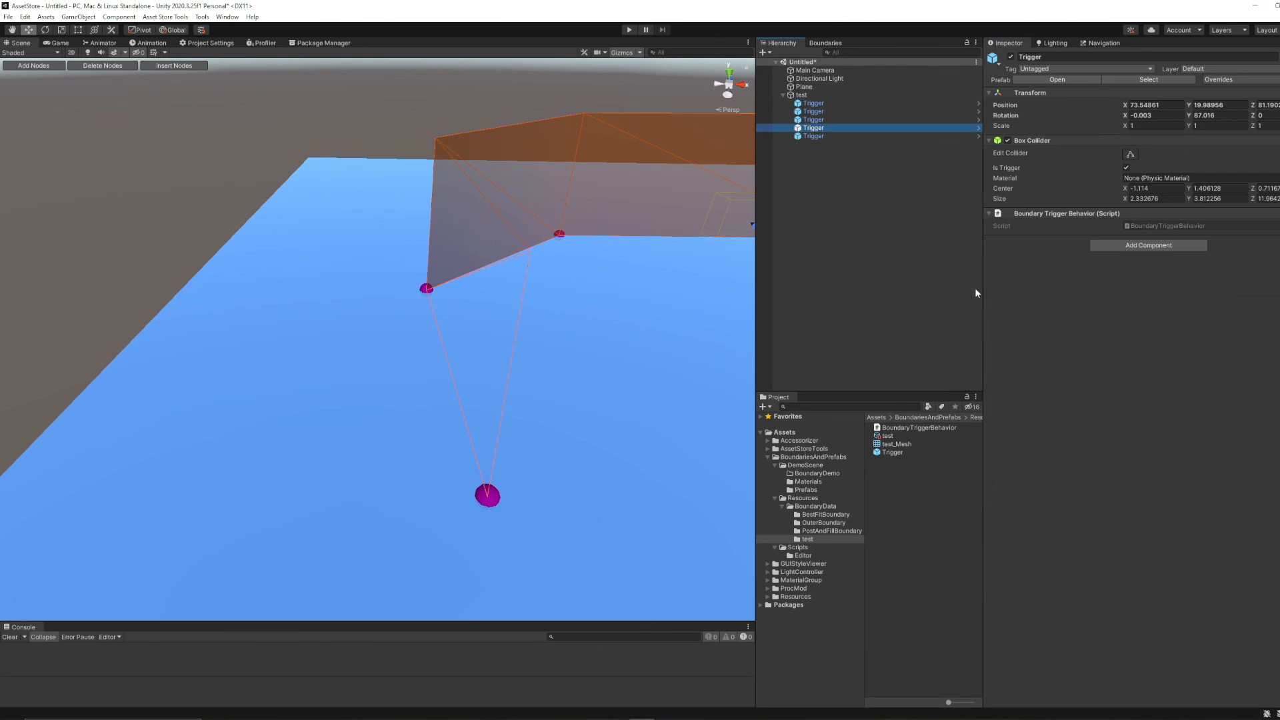
Select all five Trigger instances under the test boundary and inspect their shared components
{"action": "right_click_drag", "start_coordinate": [564, 297], "coordinate": [586, 280]}
{"action": "key", "text": "d"}
{"action": "key", "text": "s"}
{"action": "left_click", "coordinate": [841, 105]}
{"action": "left_click", "coordinate": [836, 136], "text": "shift"}
{"action": "key", "text": "w"}
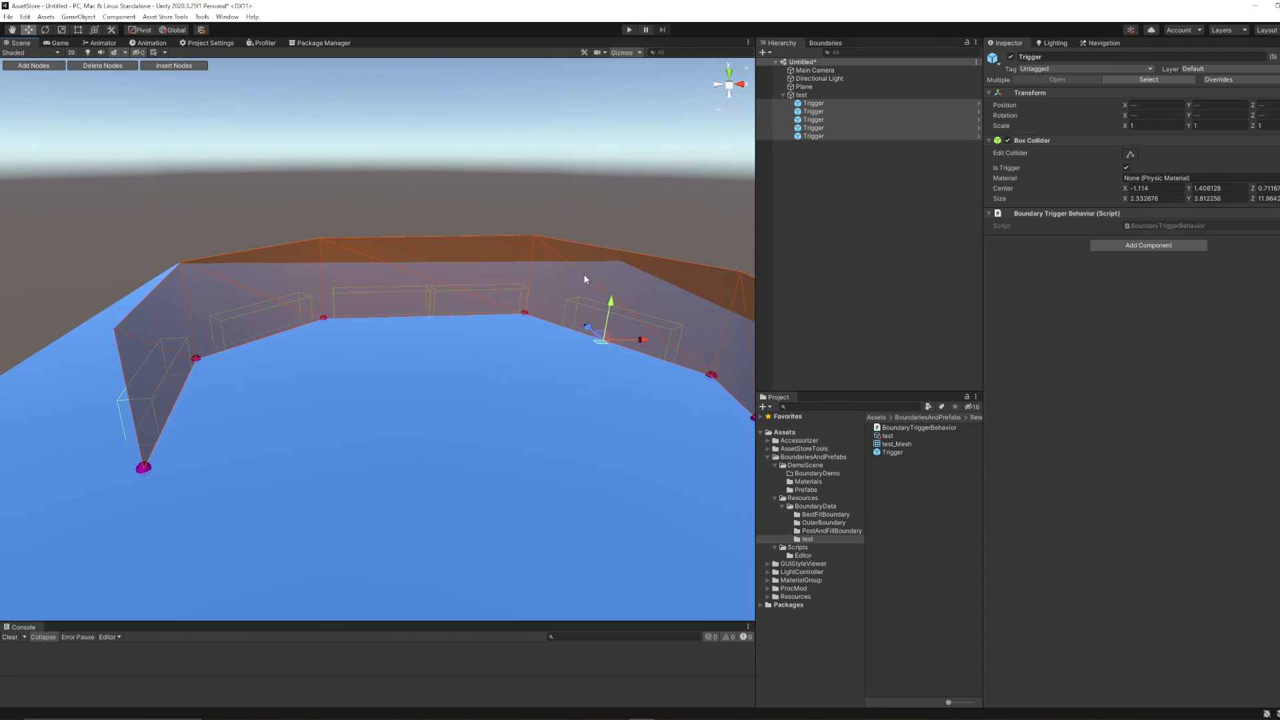